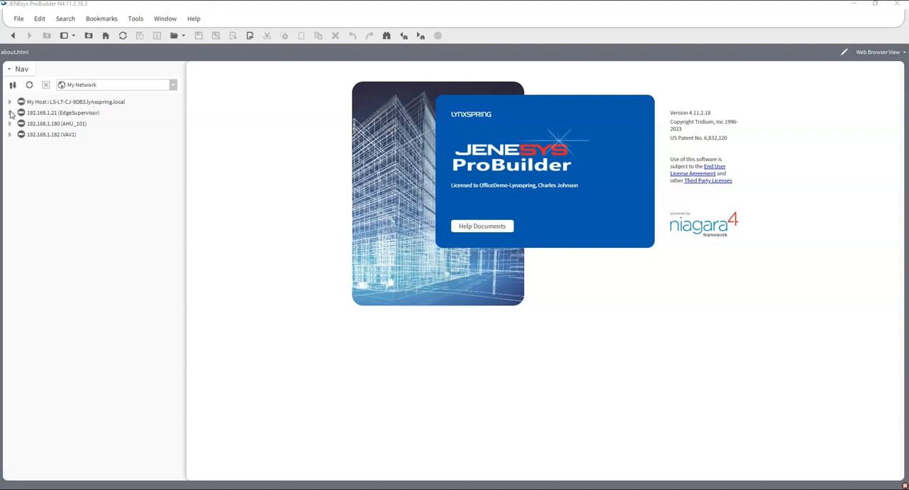
- Open the ZoneLogic view of AHU1's Floor_1 in the NiagaraNetwork drivers of the EdgeSupervisor station (192.168.1.21)
{"action": "left_click", "coordinate": [9, 113]}
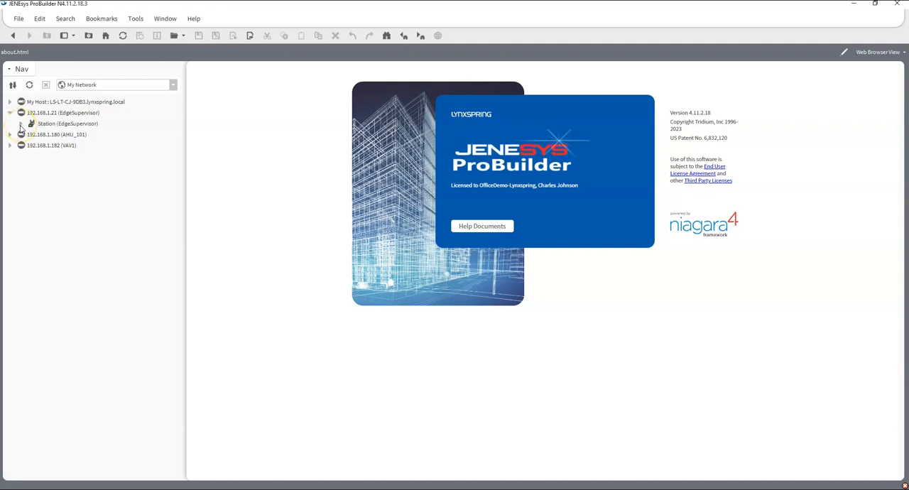
{"action": "left_click", "coordinate": [22, 124]}
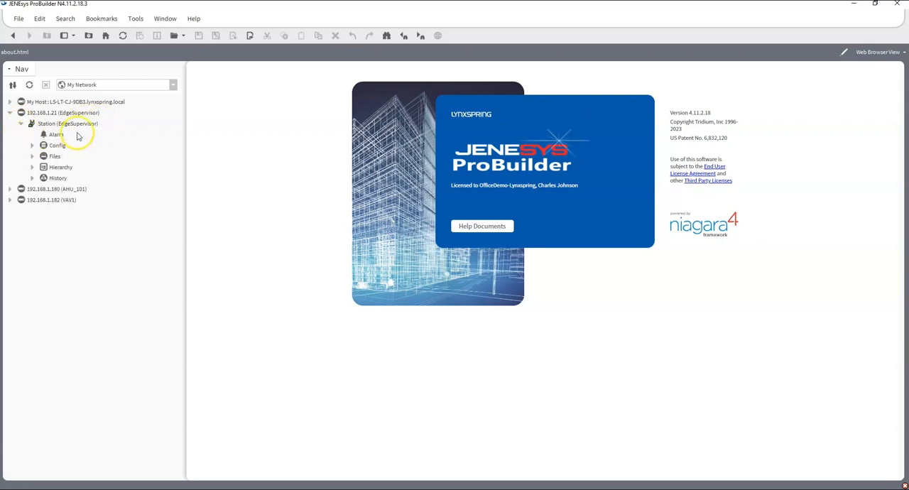
{"action": "left_click", "coordinate": [32, 146]}
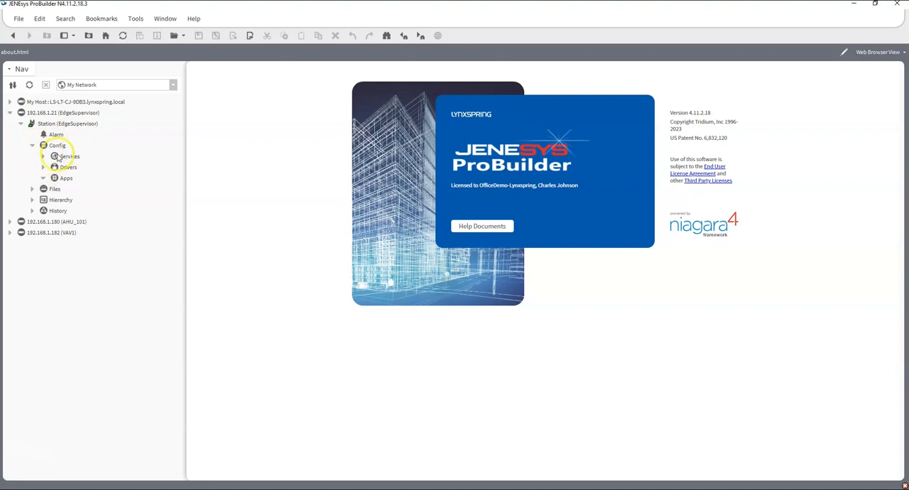
{"action": "left_click", "coordinate": [42, 168]}
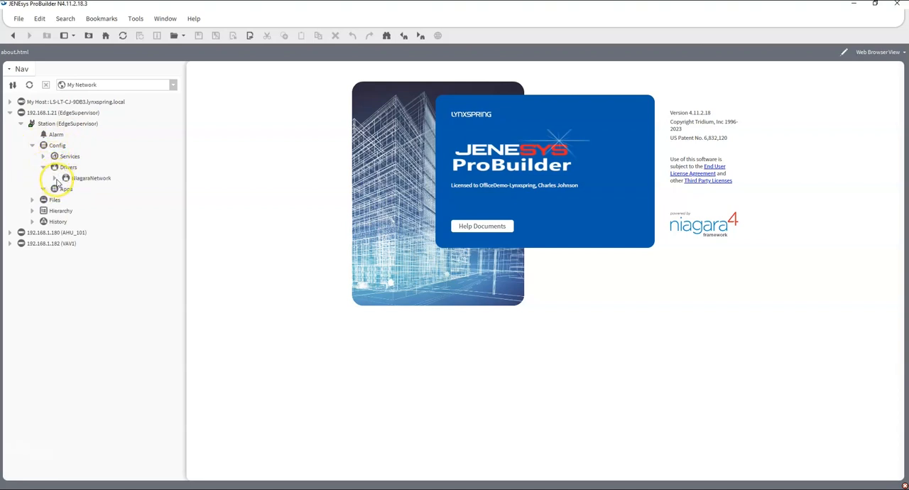
{"action": "left_click", "coordinate": [55, 178]}
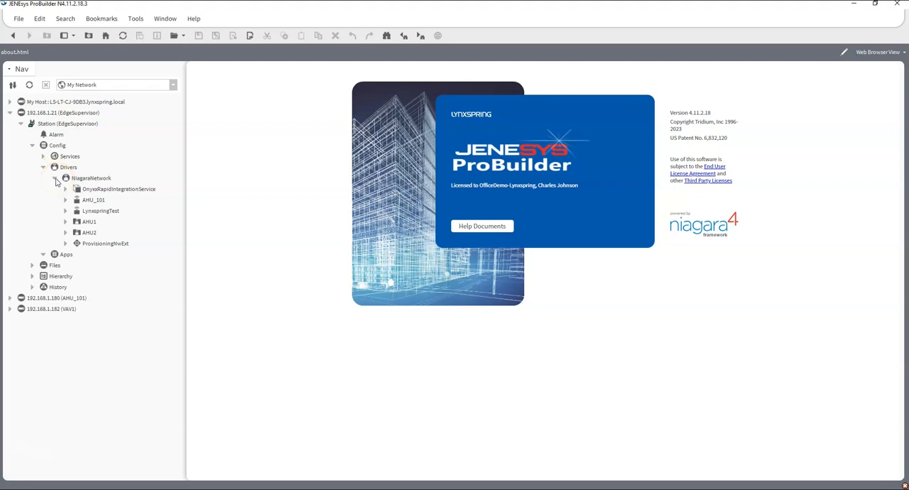
{"action": "left_click", "coordinate": [65, 222]}
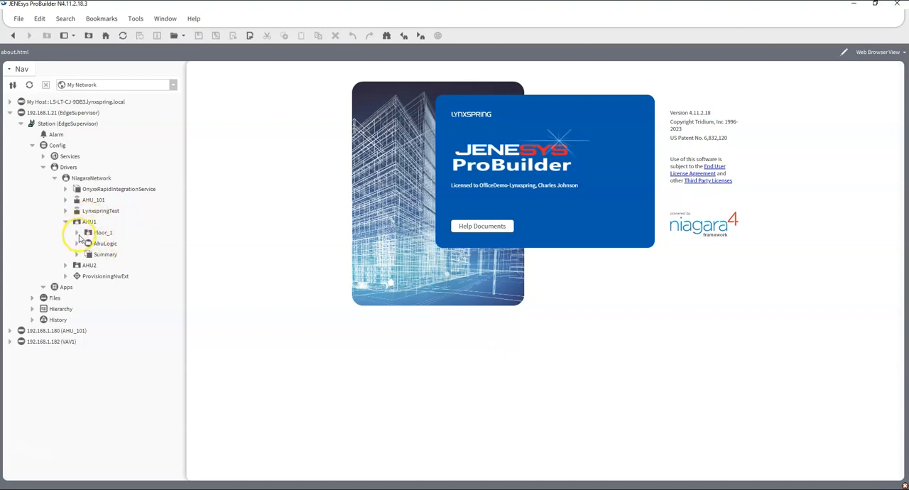
{"action": "left_click", "coordinate": [78, 233]}
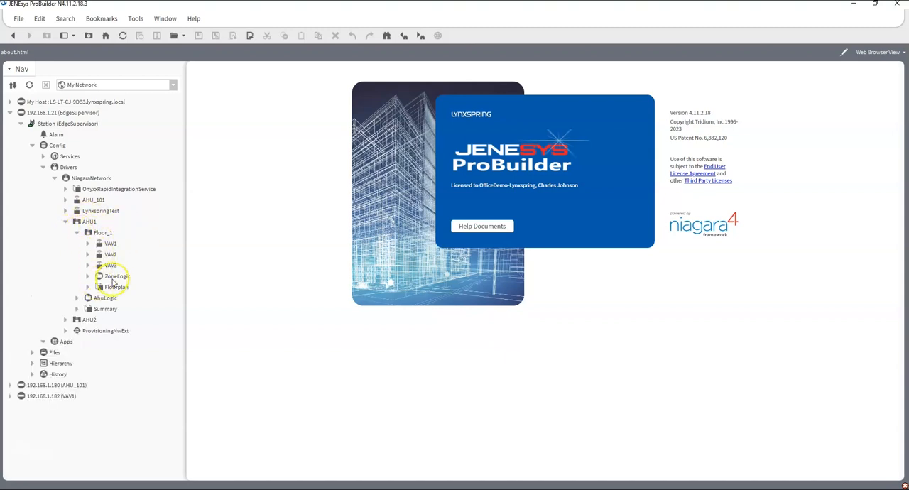
{"action": "double_click", "coordinate": [112, 280]}
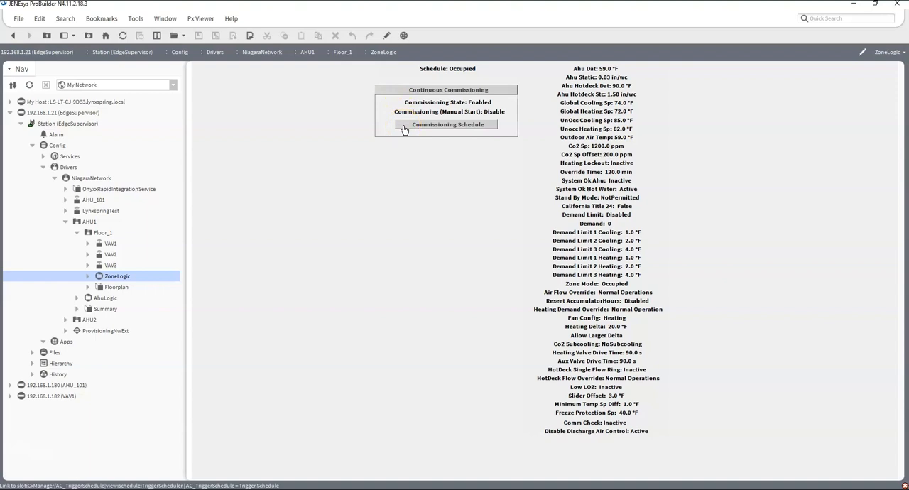
- Check the override options offered for the Commissioning State on the ZoneLogic view
{"action": "right_click", "coordinate": [457, 104]}
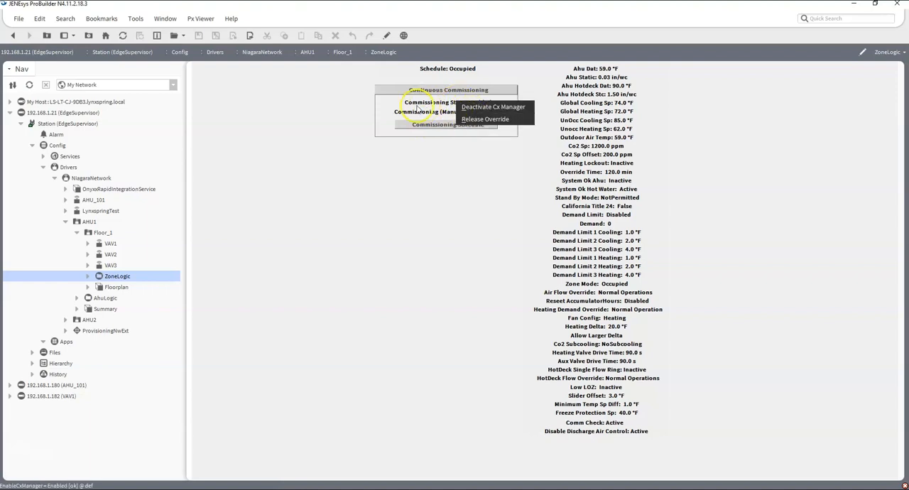
{"action": "left_click", "coordinate": [488, 107]}
{"action": "right_click", "coordinate": [488, 105]}
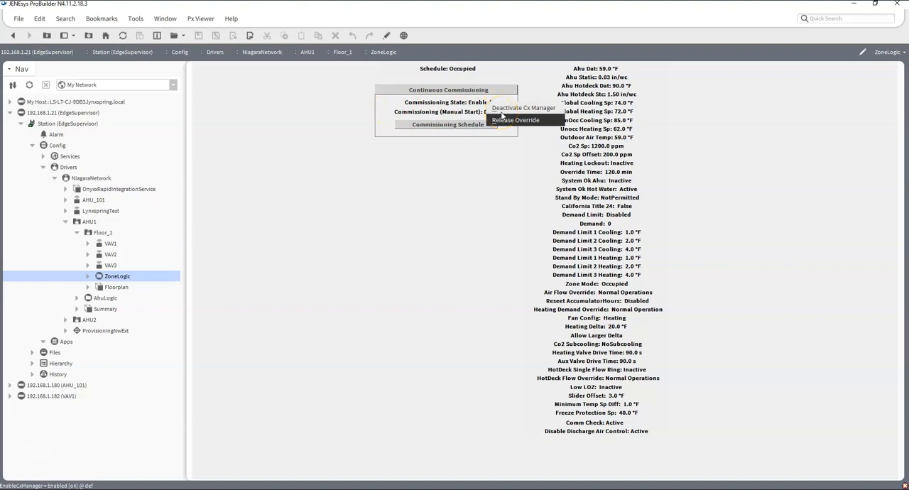
{"action": "left_click", "coordinate": [503, 119]}
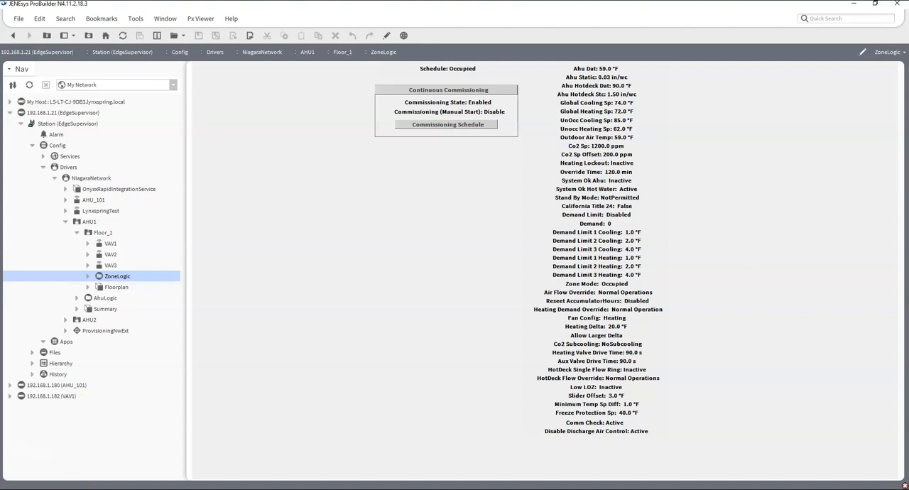
- Open the Zone Report from the Floor_1 Commissioning Manager, review the VAV1, VAV2 and VAV3 results, and return to the manager
{"action": "left_click", "coordinate": [442, 91]}
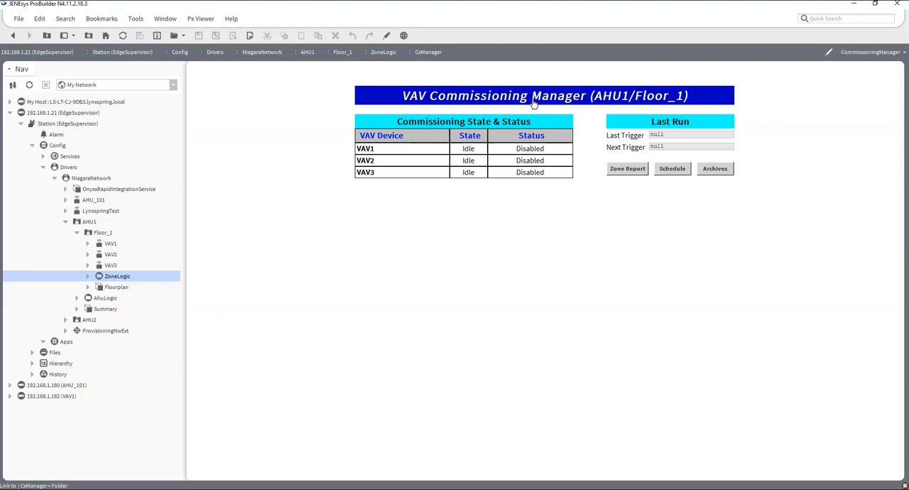
{"action": "left_click", "coordinate": [628, 169]}
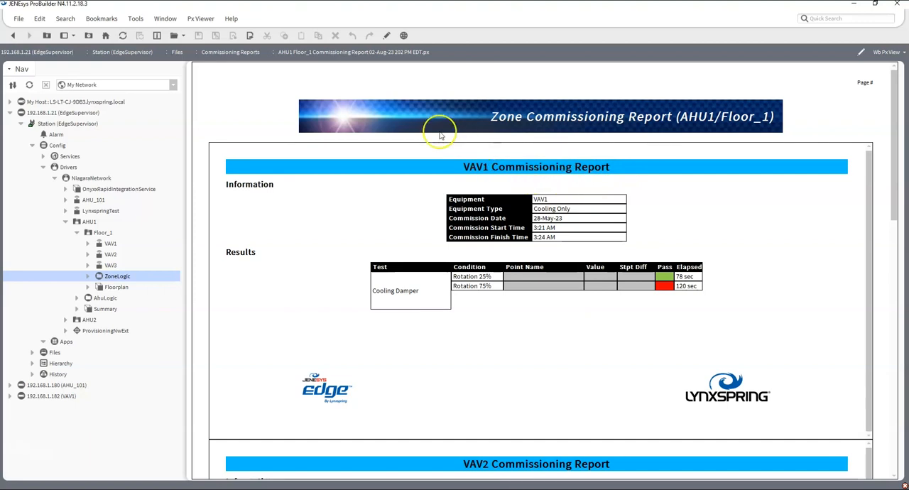
{"action": "scroll", "coordinate": [376, 134], "scroll_direction": "down", "scroll_amount": 1}
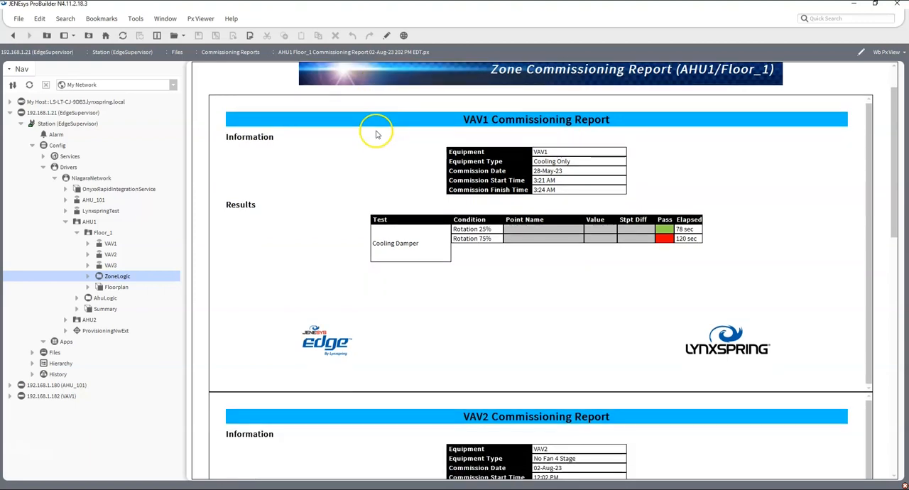
{"action": "left_click_drag", "start_coordinate": [893, 149], "coordinate": [856, 384]}
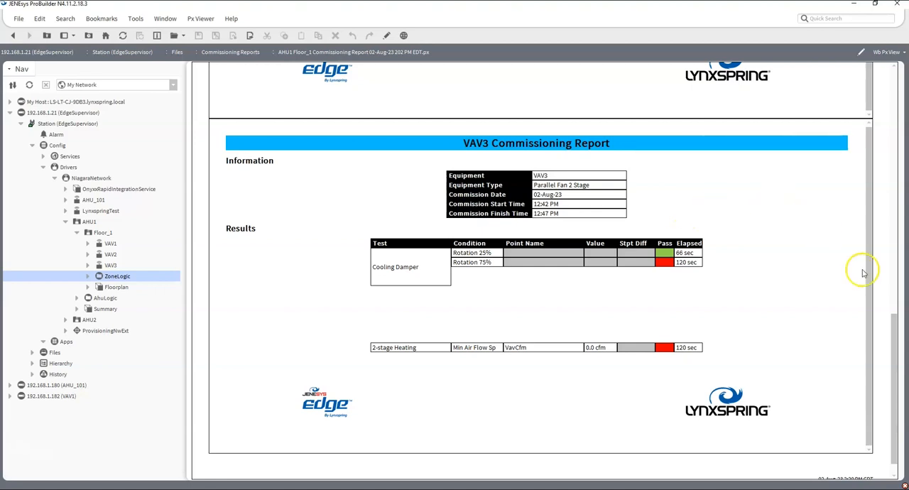
{"action": "left_click_drag", "start_coordinate": [897, 321], "coordinate": [887, 92]}
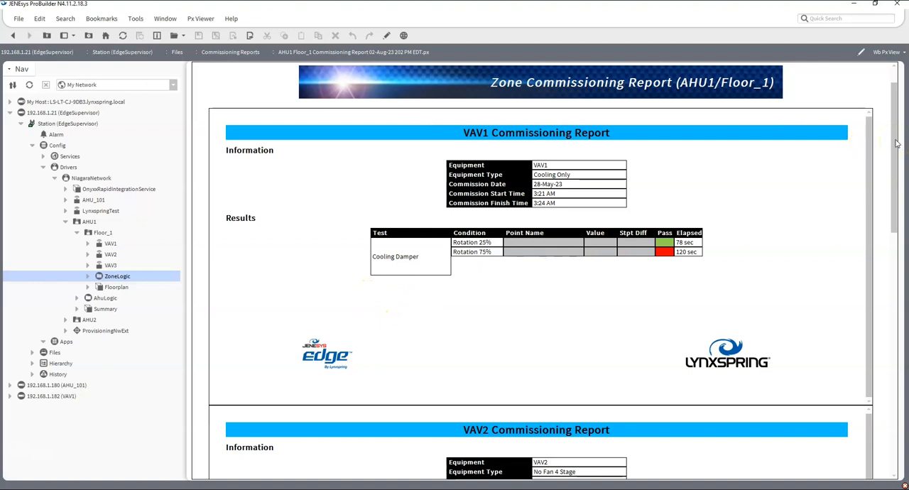
{"action": "left_click_drag", "start_coordinate": [896, 143], "coordinate": [897, 387]}
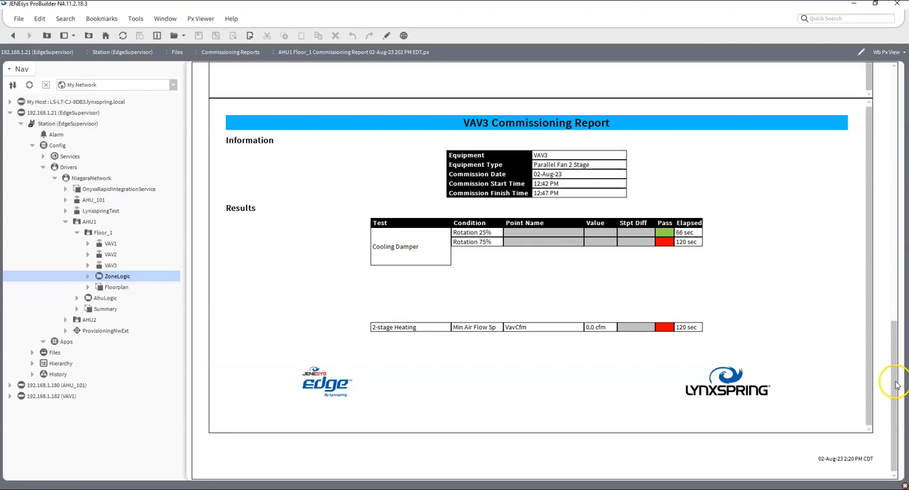
{"action": "left_click_drag", "start_coordinate": [896, 383], "coordinate": [899, 365]}
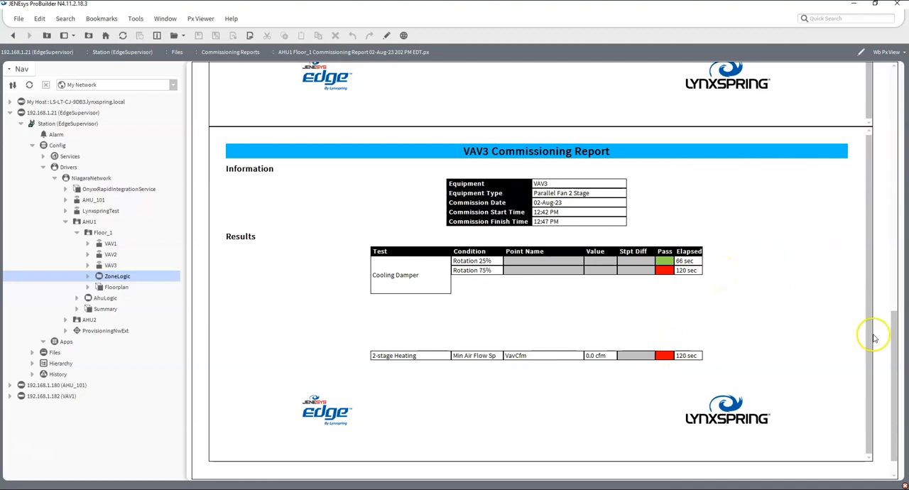
{"action": "left_click_drag", "start_coordinate": [894, 332], "coordinate": [888, 218]}
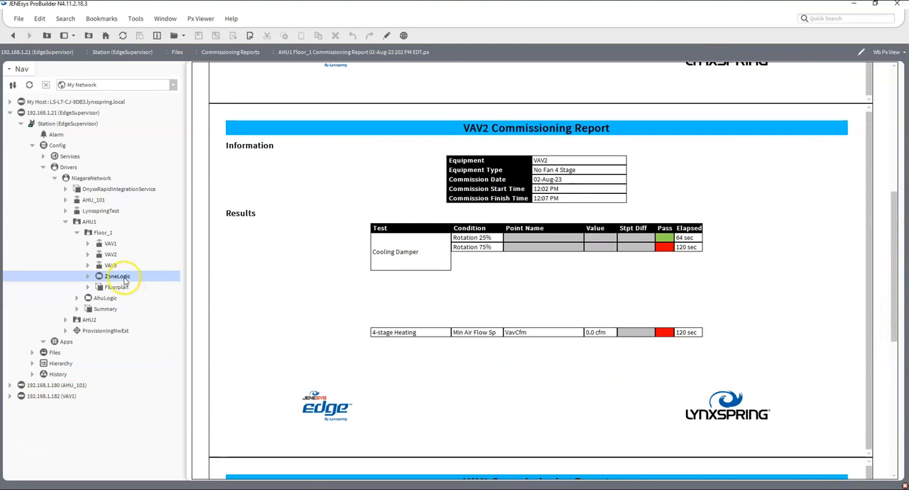
{"action": "left_click", "coordinate": [13, 35]}
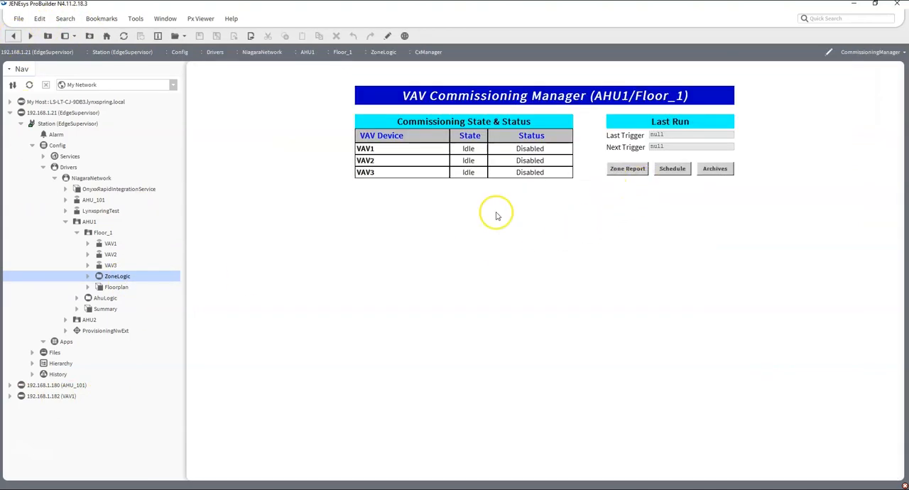
- Reopen Floor_1's ZoneLogic view, look at its Commissioning Schedule calendar, and return to ZoneLogic
{"action": "double_click", "coordinate": [124, 278]}
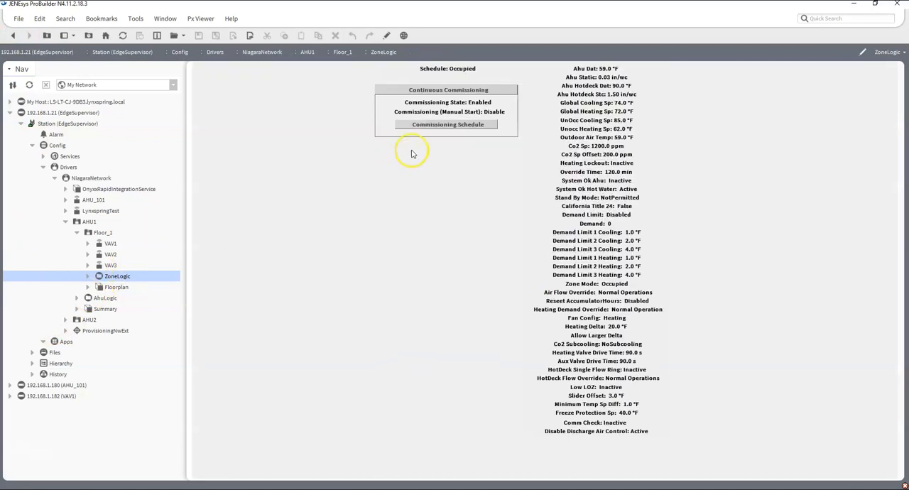
{"action": "left_click", "coordinate": [419, 125]}
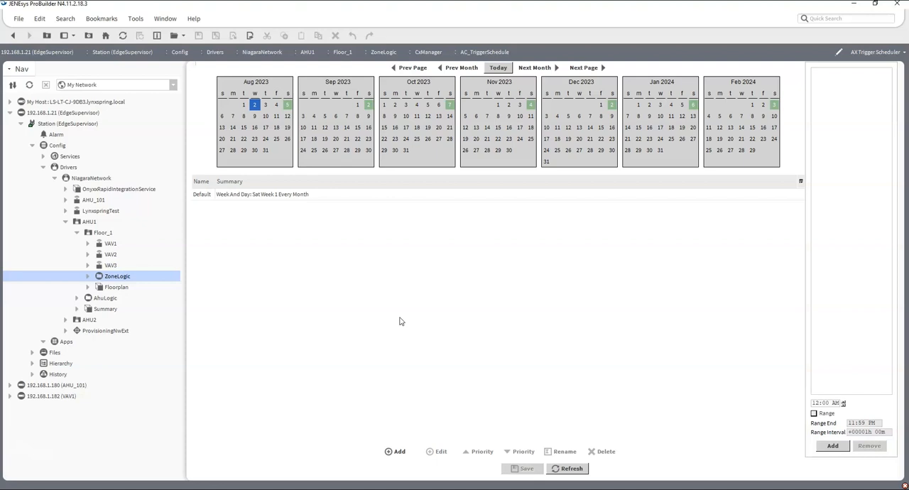
{"action": "left_click", "coordinate": [13, 35]}
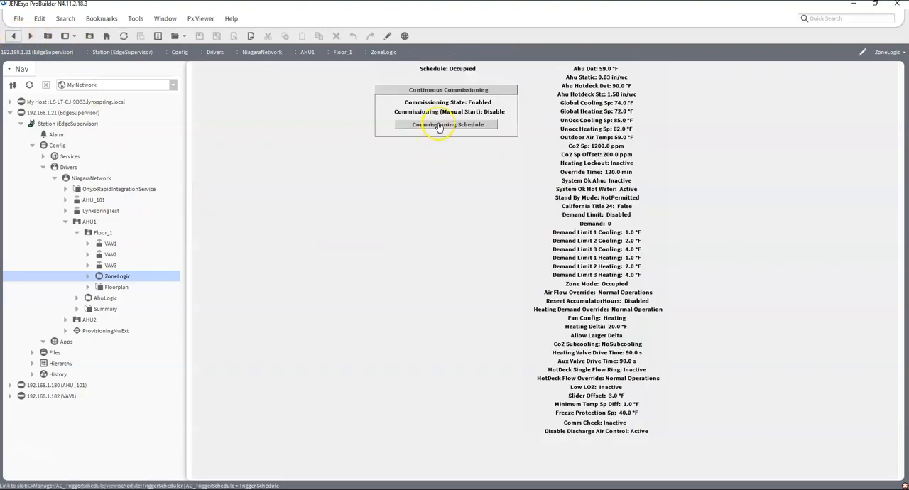
- Open the Floor_1 Commissioning Manager and look at its trigger schedule and the report Archives, returning to the manager
{"action": "left_click", "coordinate": [442, 91]}
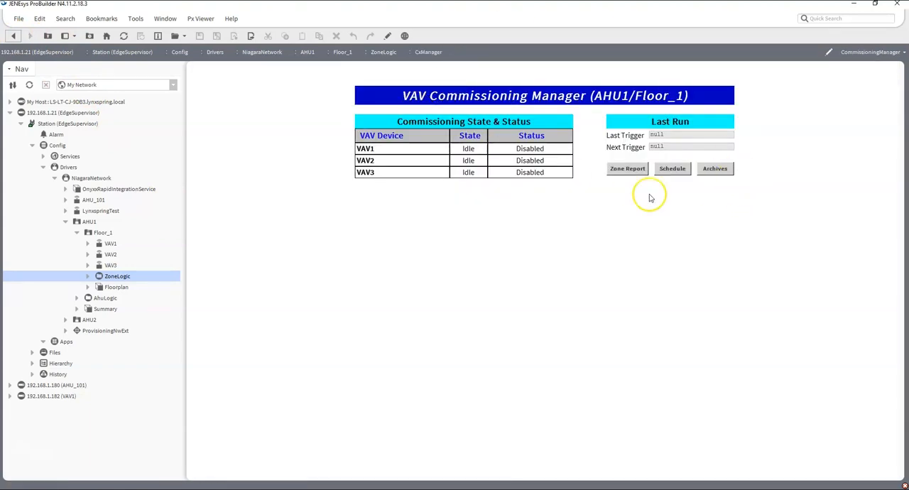
{"action": "left_click", "coordinate": [672, 170]}
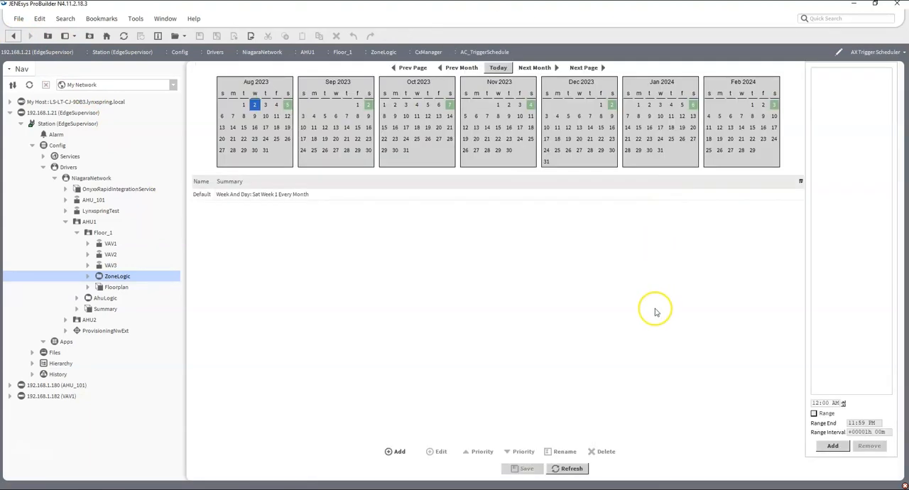
{"action": "left_click", "coordinate": [12, 35]}
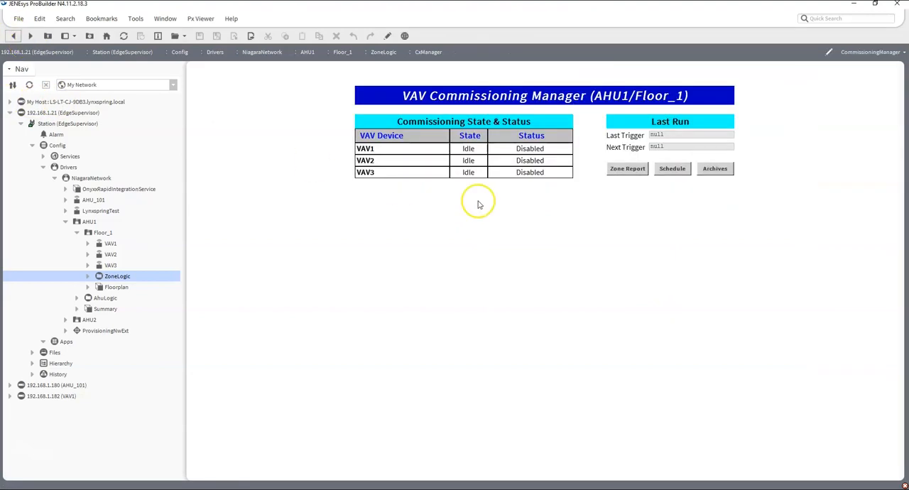
{"action": "left_click", "coordinate": [714, 171]}
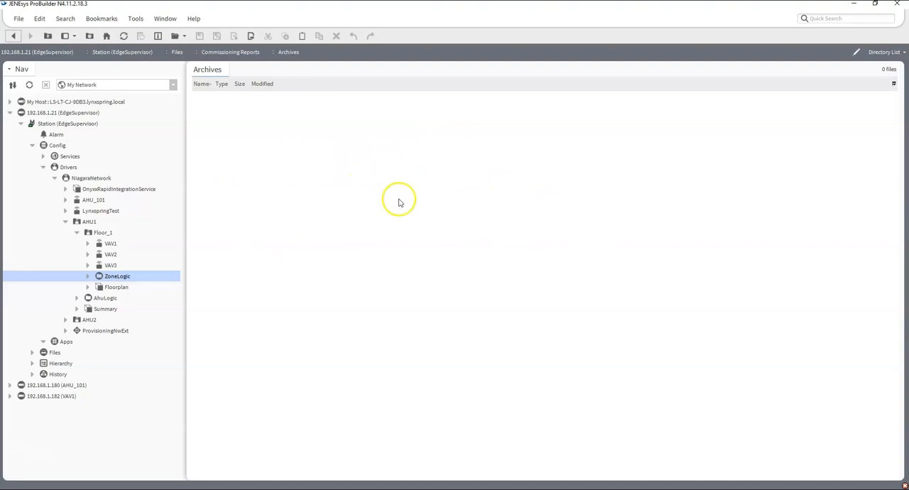
{"action": "left_click", "coordinate": [12, 36]}
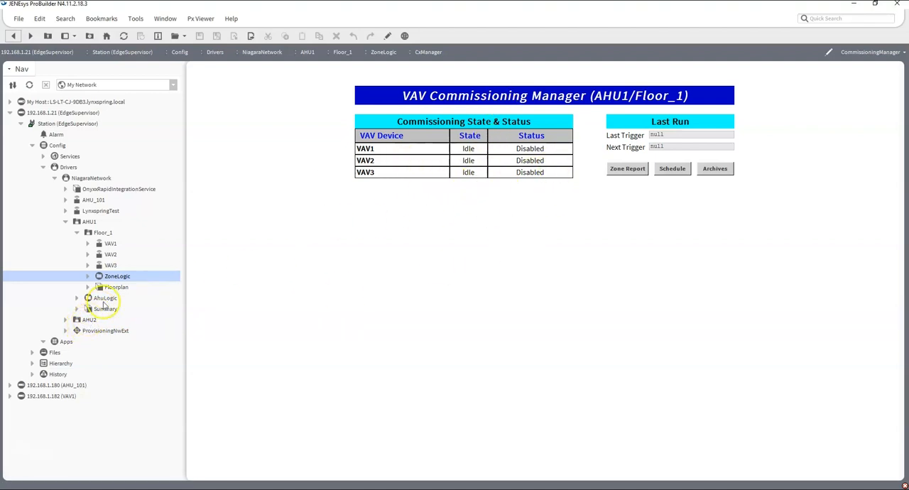
- Expand the VAV1 station (192.168.1.182) in the navigation tree down to the contents of Config's Drivers
{"action": "left_click", "coordinate": [11, 397]}
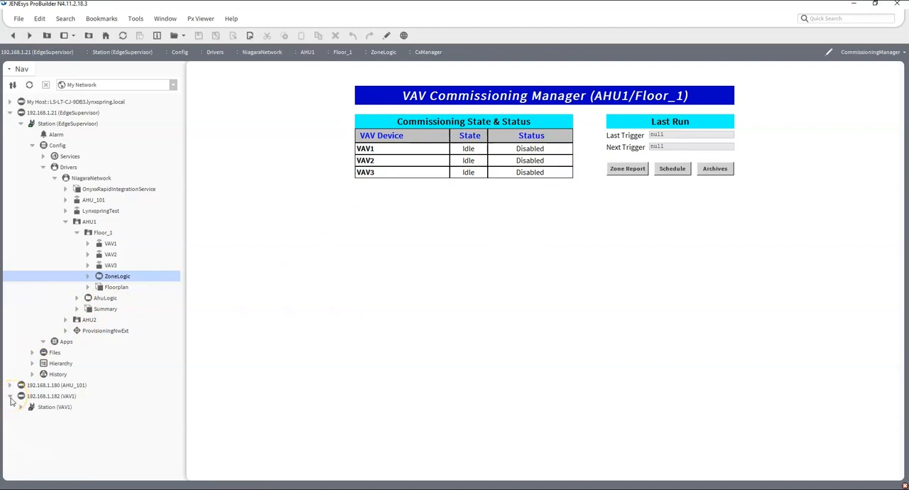
{"action": "left_click", "coordinate": [7, 398]}
{"action": "left_click", "coordinate": [22, 410]}
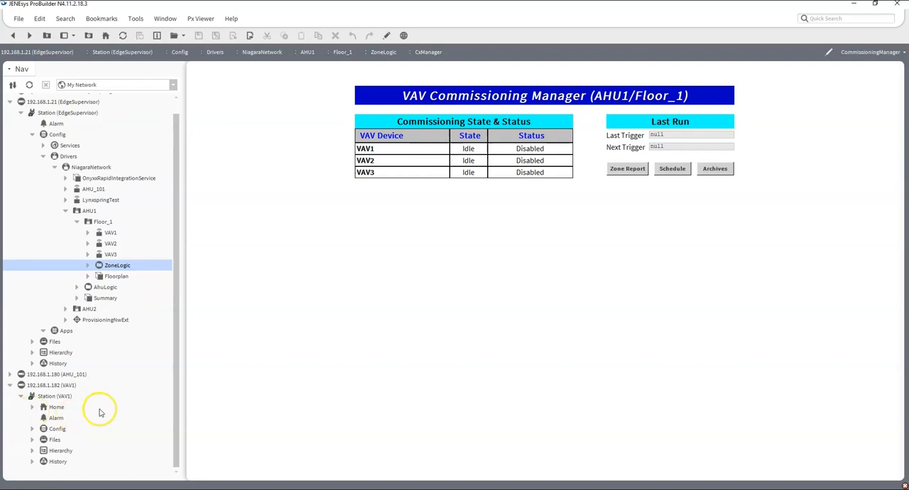
{"action": "left_click", "coordinate": [32, 430]}
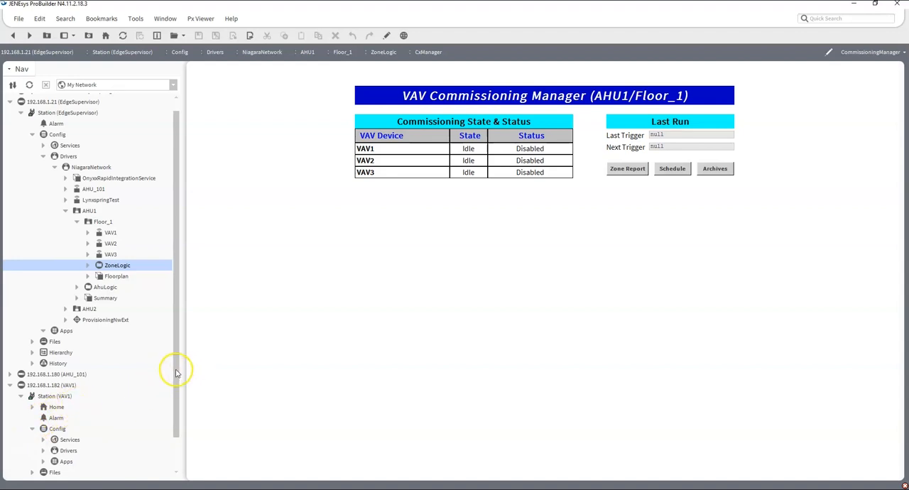
{"action": "left_click_drag", "start_coordinate": [176, 388], "coordinate": [176, 419]}
{"action": "left_click", "coordinate": [43, 419]}
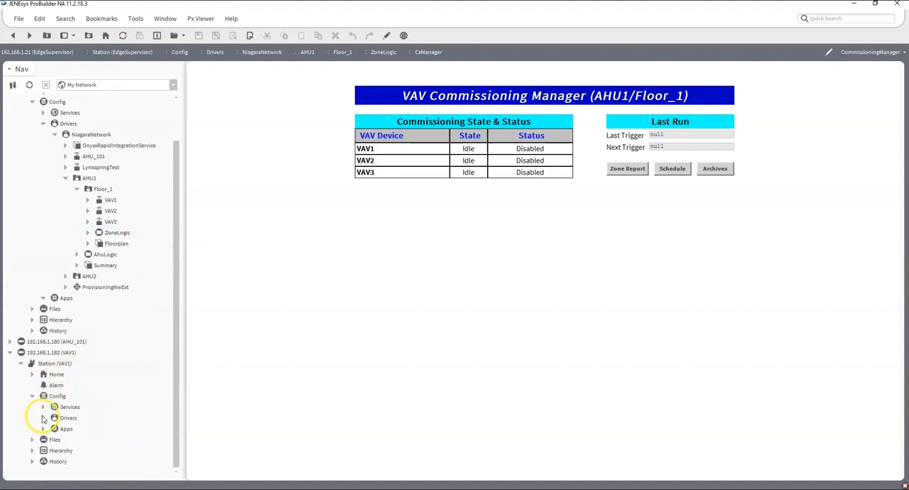
{"action": "left_click", "coordinate": [43, 418]}
- Collapse the EdgeSupervisor branch and open the Cx status view among the VAV1 station's drivers
{"action": "left_click_drag", "start_coordinate": [171, 361], "coordinate": [192, 138]}
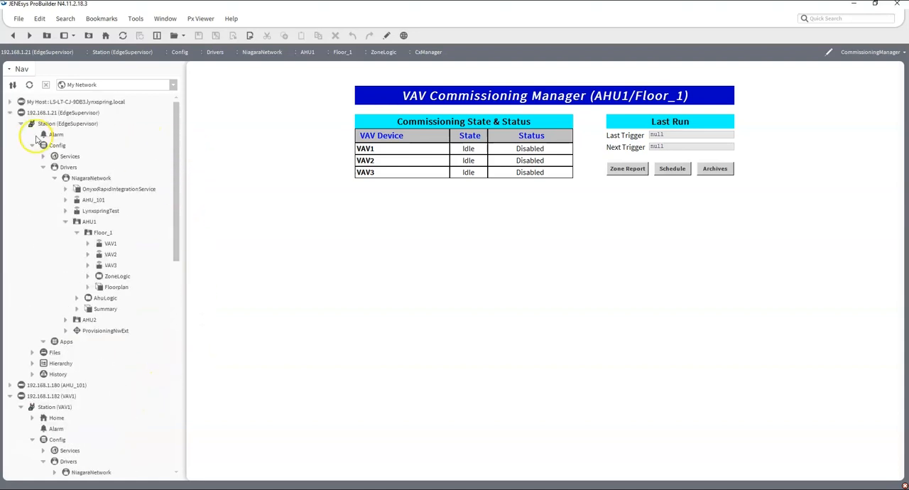
{"action": "left_click", "coordinate": [10, 112]}
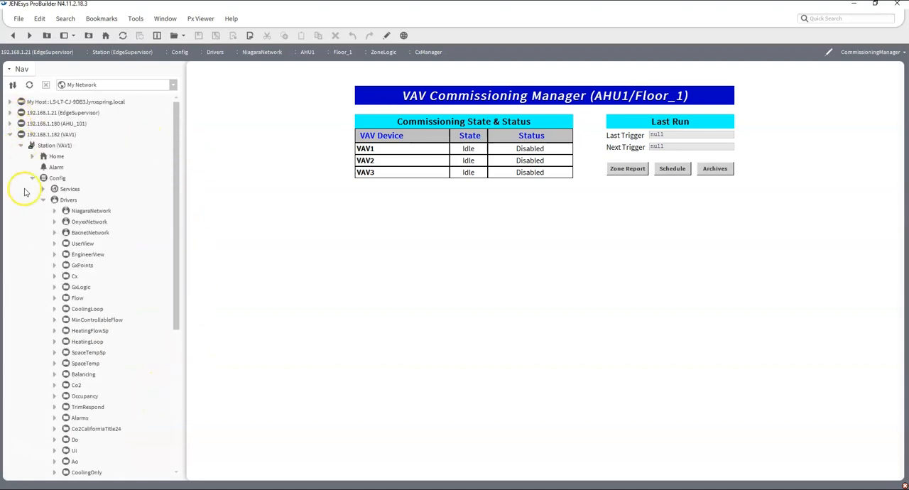
{"action": "double_click", "coordinate": [75, 278]}
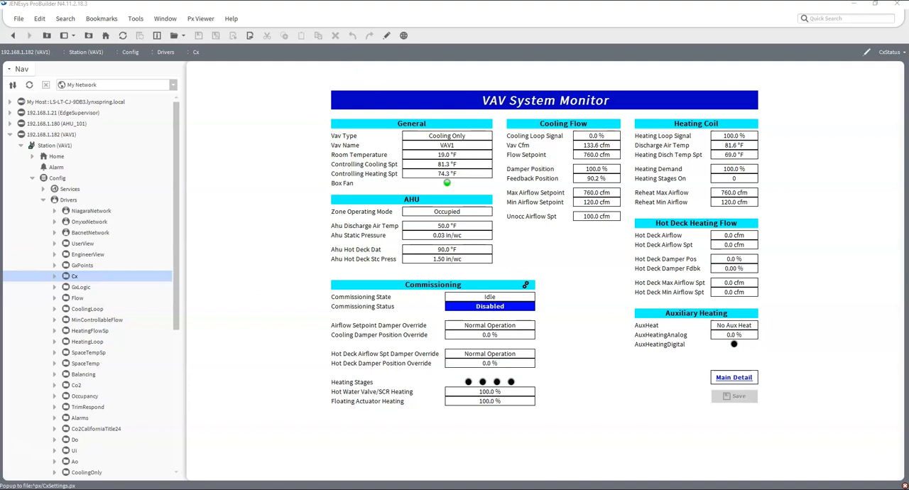
- Open the Commissioning Settings of VAV1, examine the delay, damper, heating coil and sampling settings, and close them
{"action": "left_click_drag", "start_coordinate": [320, 98], "coordinate": [338, 86]}
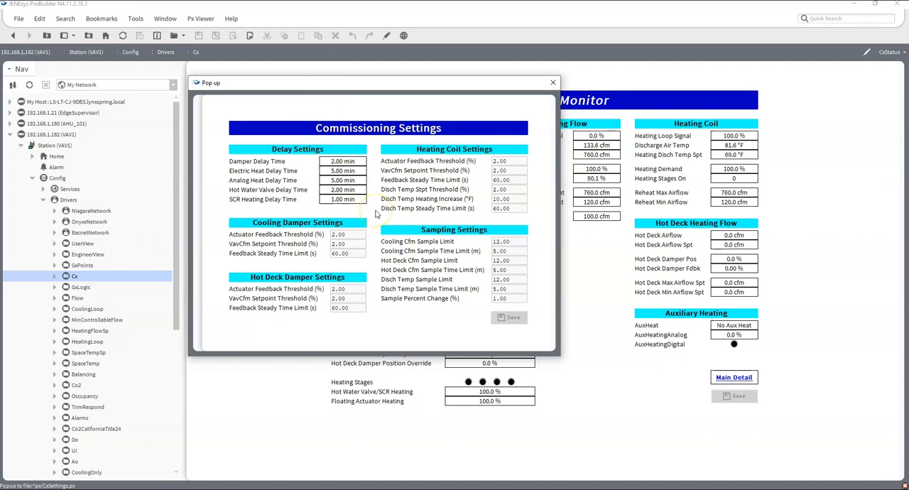
{"action": "left_click_drag", "start_coordinate": [380, 86], "coordinate": [541, 158]}
{"action": "left_click", "coordinate": [572, 154]}
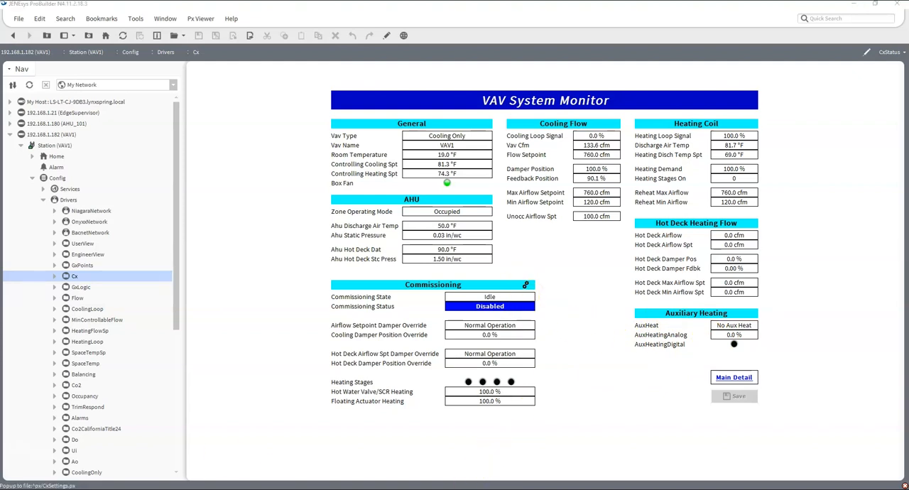
{"action": "left_click", "coordinate": [526, 284]}
{"action": "left_click_drag", "start_coordinate": [583, 95], "coordinate": [490, 105]}
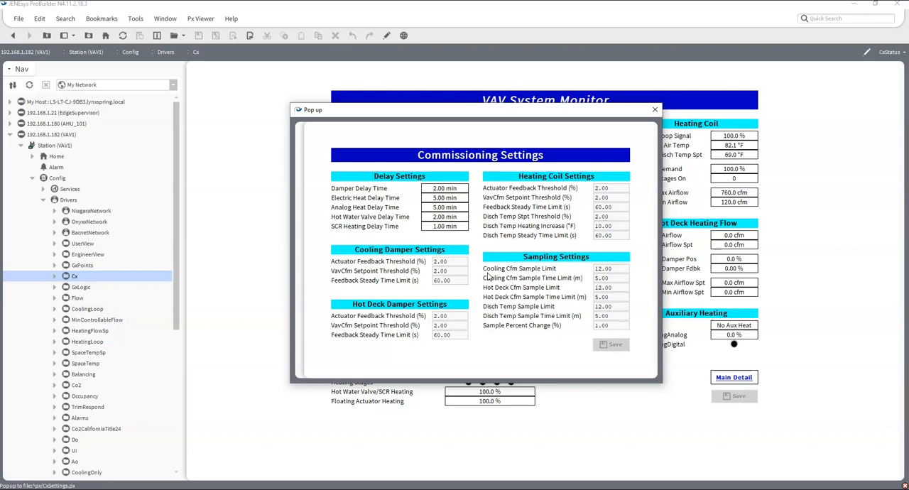
{"action": "left_click", "coordinate": [653, 109]}
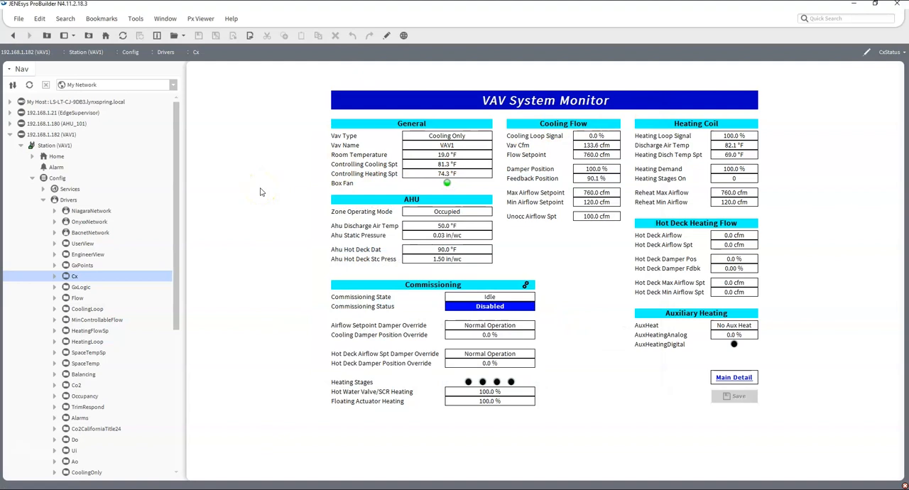
- Collapse the VAV1 station and reopen the EdgeSupervisor tree with AHU1 collapsed and AHU2 expanded to Floor_2
{"action": "left_click", "coordinate": [44, 200]}
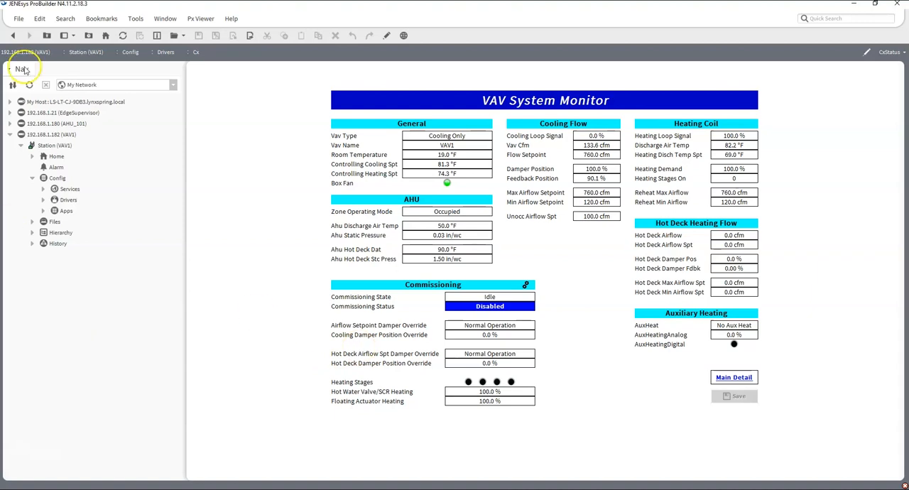
{"action": "left_click", "coordinate": [10, 134]}
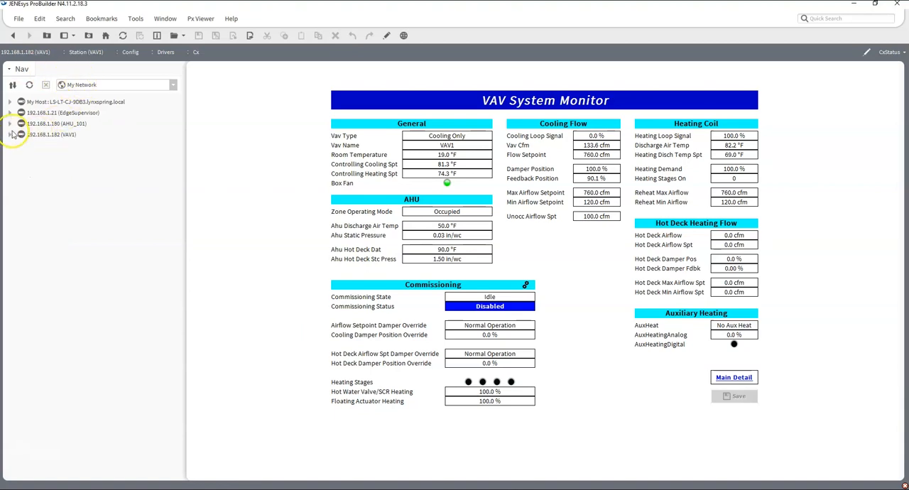
{"action": "left_click", "coordinate": [11, 113]}
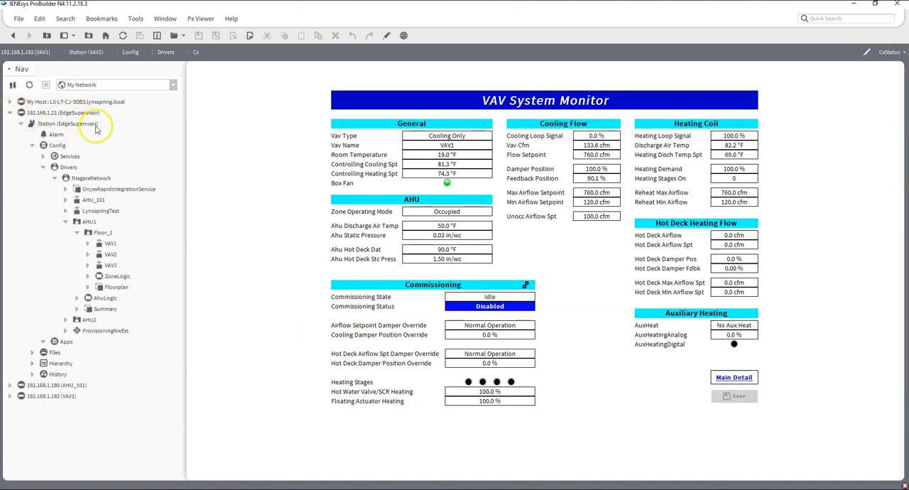
{"action": "left_click", "coordinate": [76, 232]}
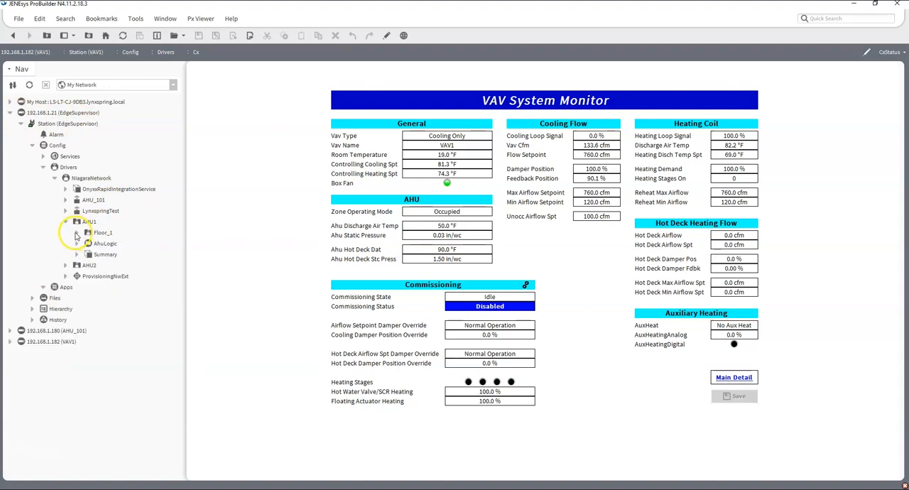
{"action": "left_click", "coordinate": [66, 221]}
{"action": "left_click", "coordinate": [65, 233]}
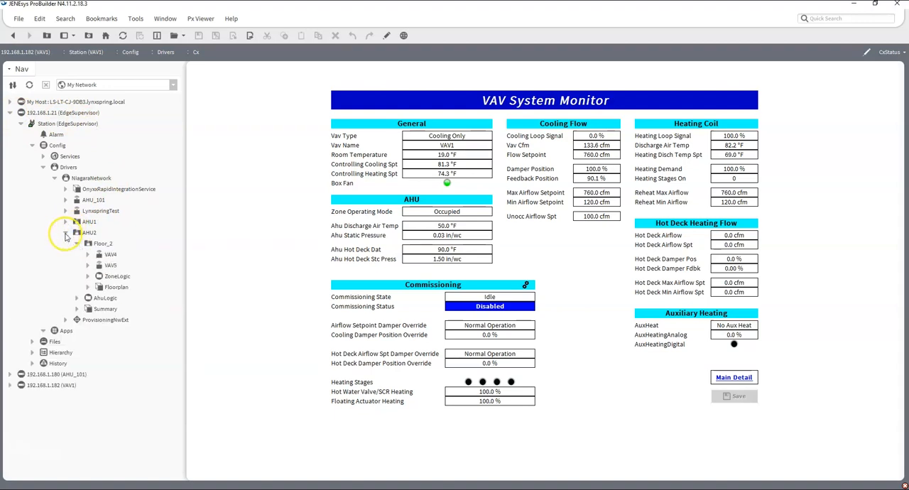
- Open the Commissioning Manager from Floor_2's ZoneLogic view, look at its report Archives, and return to the manager
{"action": "double_click", "coordinate": [115, 287]}
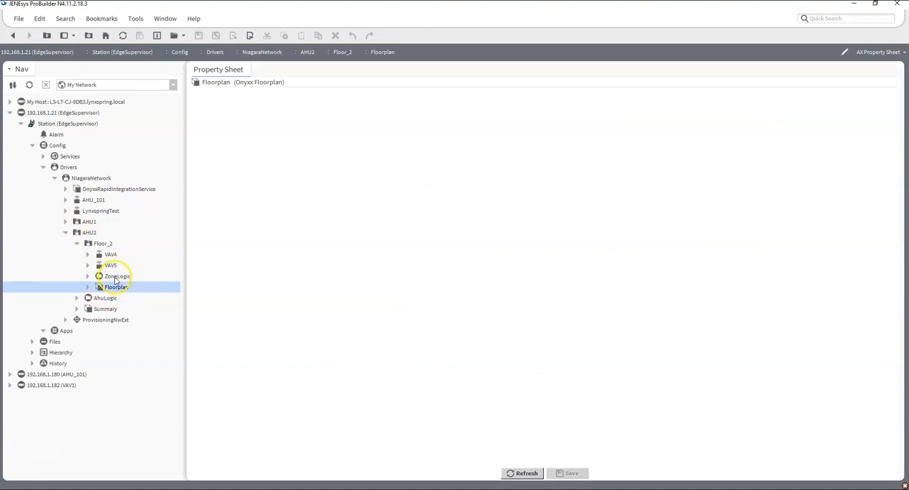
{"action": "double_click", "coordinate": [117, 276]}
{"action": "left_click", "coordinate": [443, 91]}
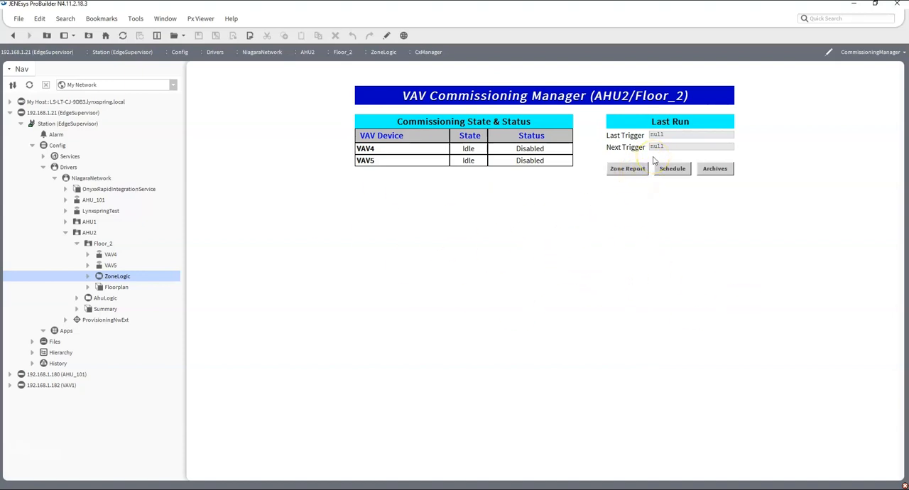
{"action": "left_click", "coordinate": [715, 170]}
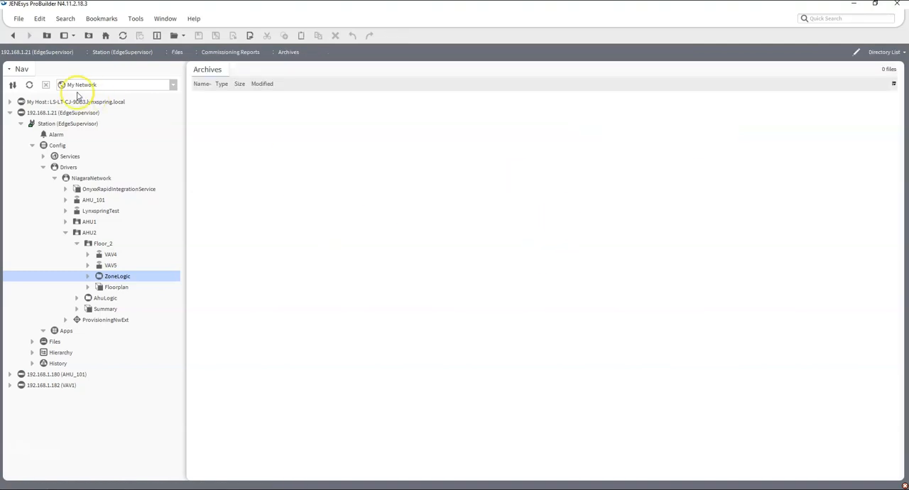
{"action": "left_click", "coordinate": [13, 35]}
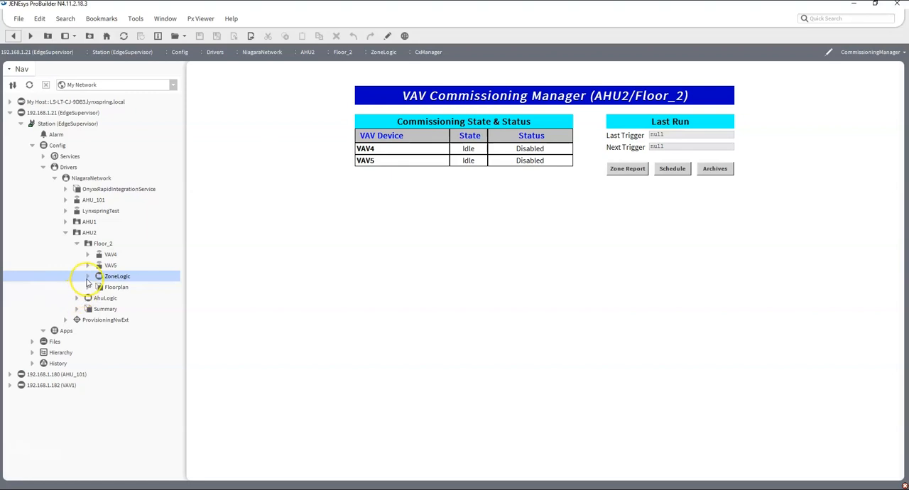
- Look at the CxManager components inside Floor_2's ZoneLogic, open the ZoneLogic view, and collapse its branch
{"action": "left_click", "coordinate": [87, 276]}
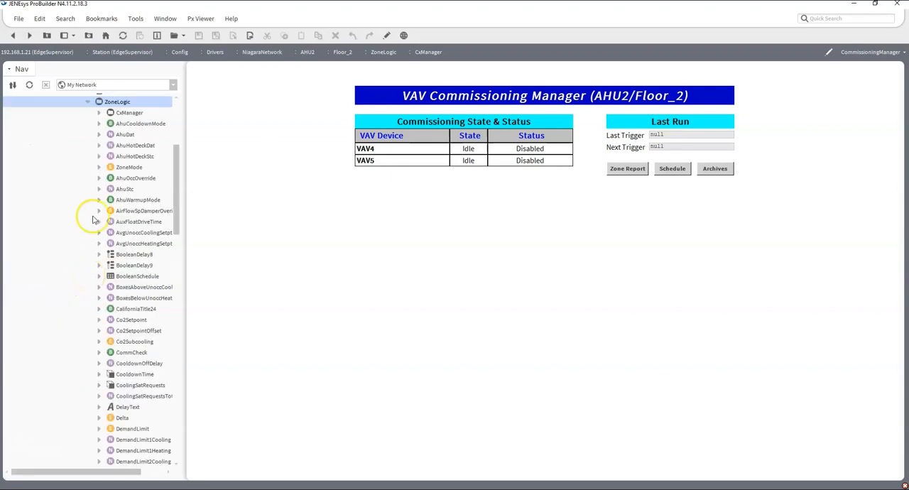
{"action": "left_click", "coordinate": [98, 113]}
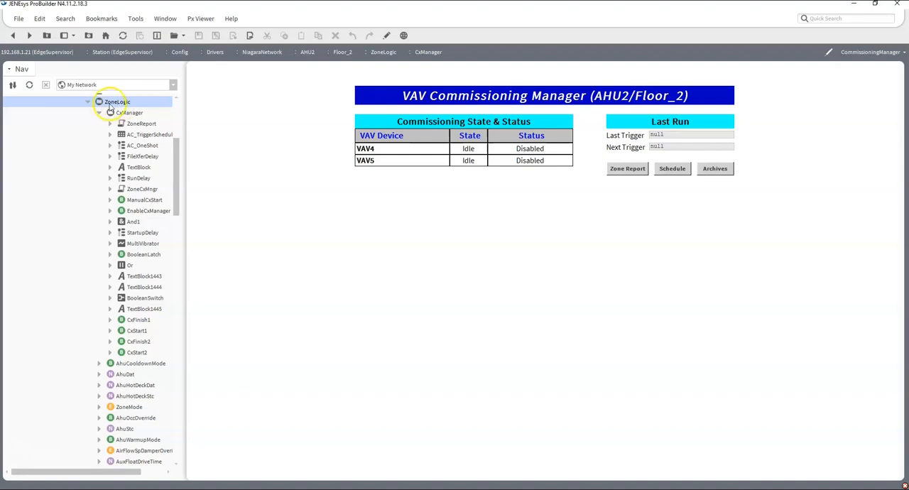
{"action": "double_click", "coordinate": [113, 102]}
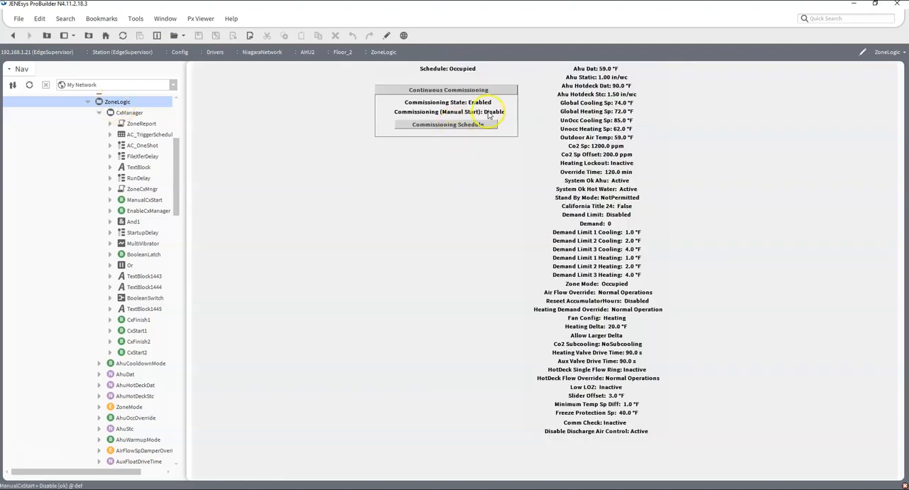
{"action": "left_click", "coordinate": [89, 102]}
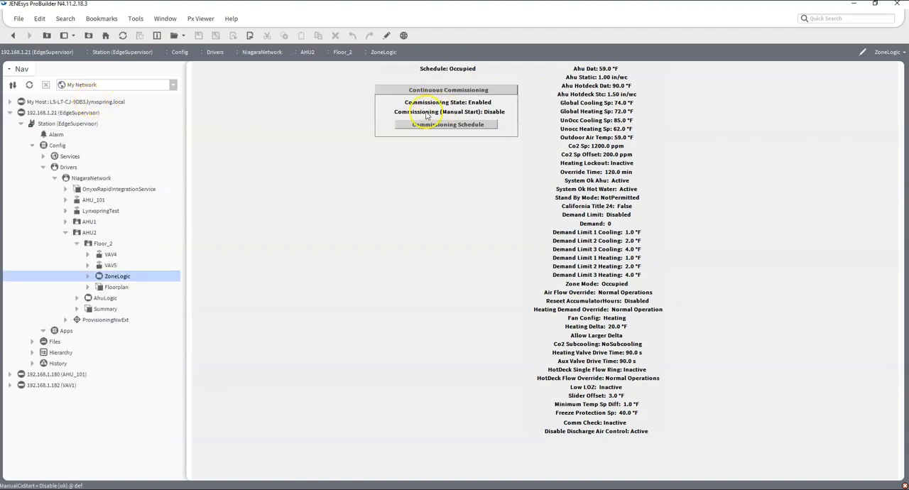
- Set Floor_2's Commissioning (Manual Start) to Enable and open the Commissioning Manager for AHU2/Floor_2
{"action": "left_click", "coordinate": [498, 122]}
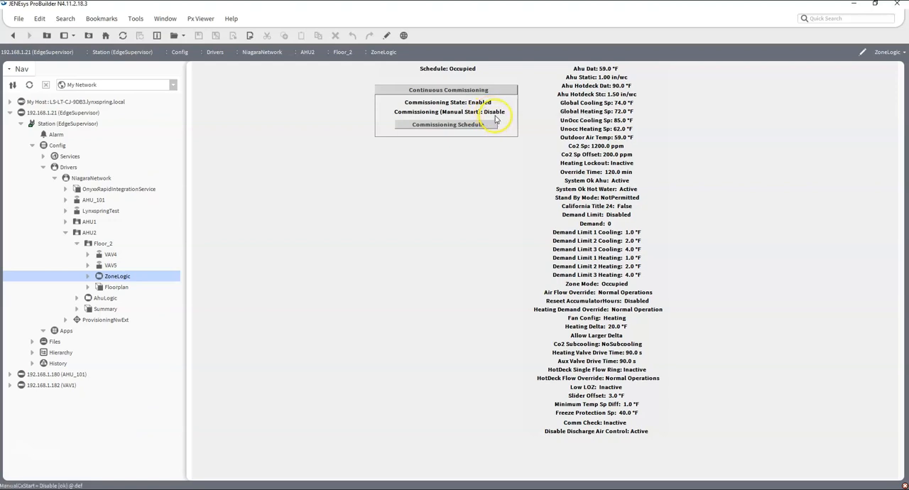
{"action": "left_click", "coordinate": [486, 93]}
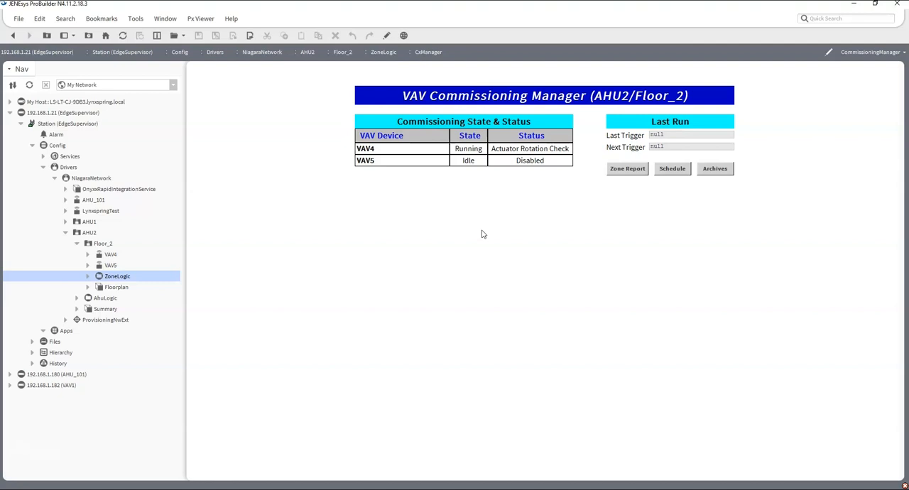
- Put ZoneLogic and the Commissioning Manager in separate tabs, and monitor the state and status of VAV4 and VAV5 in the manager
{"action": "key", "text": "ctrl+t"}
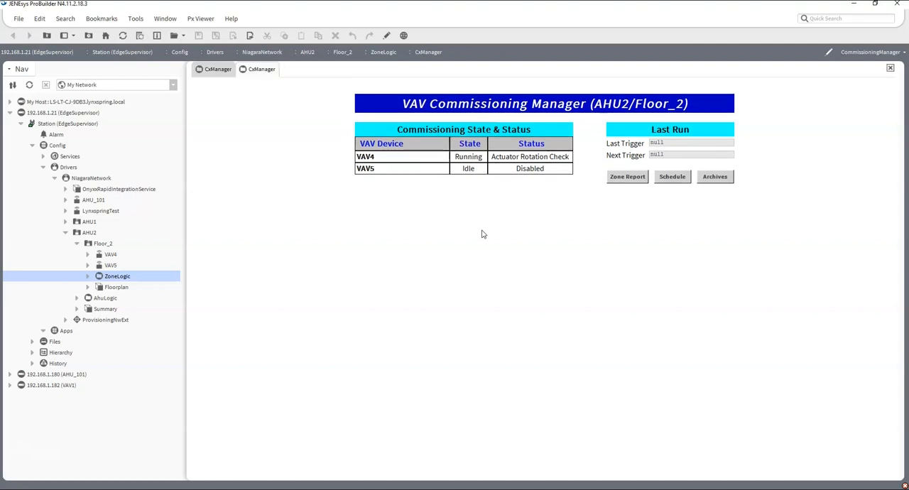
{"action": "left_click", "coordinate": [218, 69]}
{"action": "double_click", "coordinate": [117, 277]}
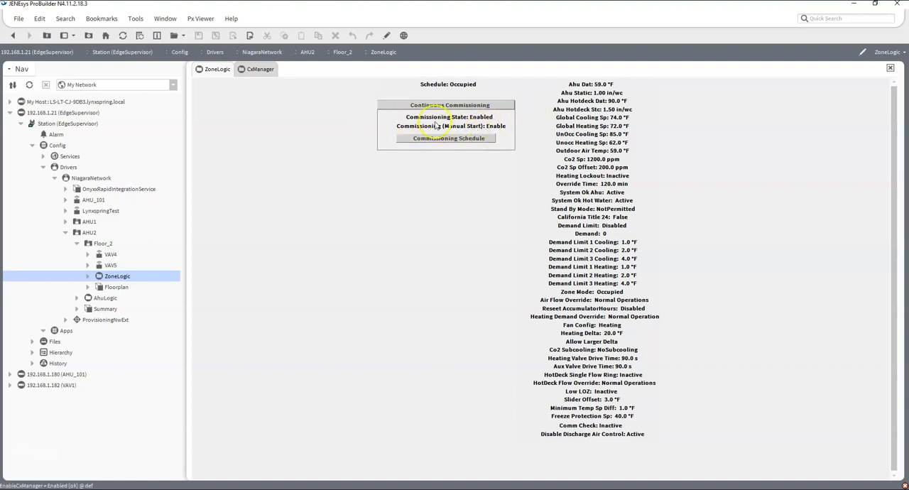
{"action": "left_click", "coordinate": [260, 69]}
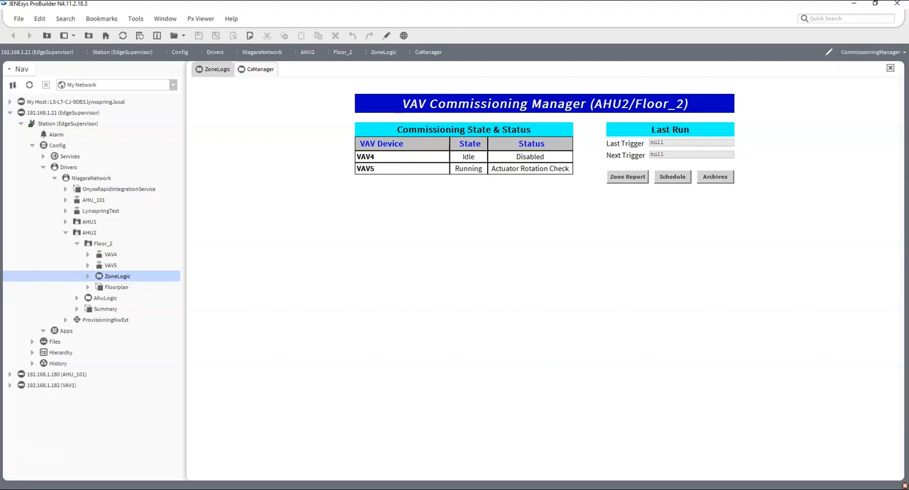
{"action": "left_click", "coordinate": [349, 237]}
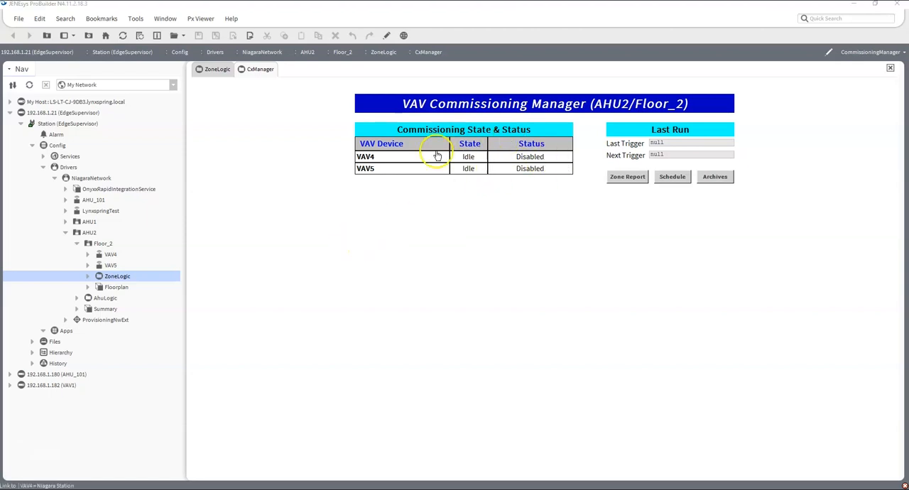
- Open Floor_2's Zone Report and read through the VAV4 and VAV5 commissioning results, returning to the beginning of the report
{"action": "left_click", "coordinate": [631, 177]}
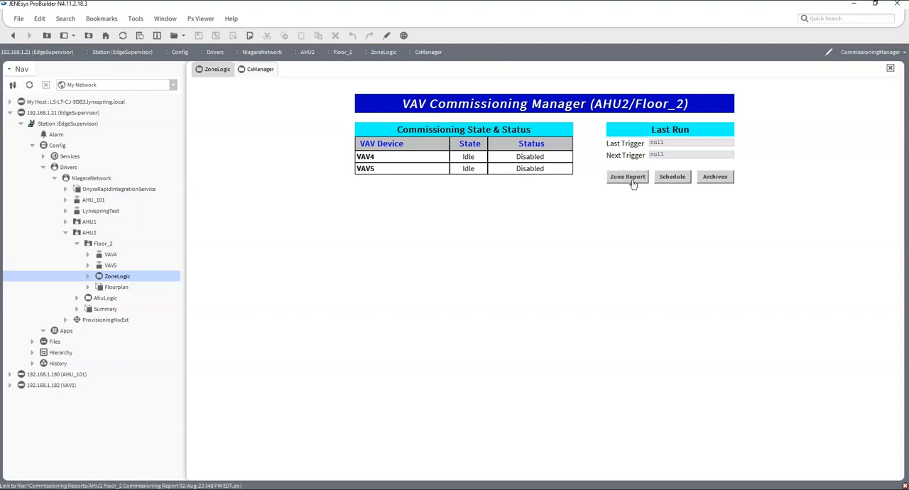
{"action": "left_click", "coordinate": [633, 178]}
{"action": "left_click", "coordinate": [634, 179]}
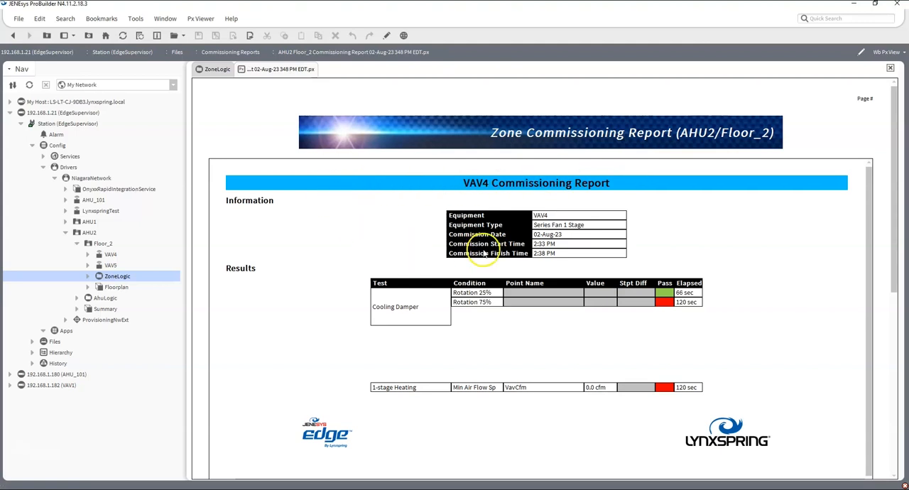
{"action": "left_click_drag", "start_coordinate": [895, 169], "coordinate": [893, 217]}
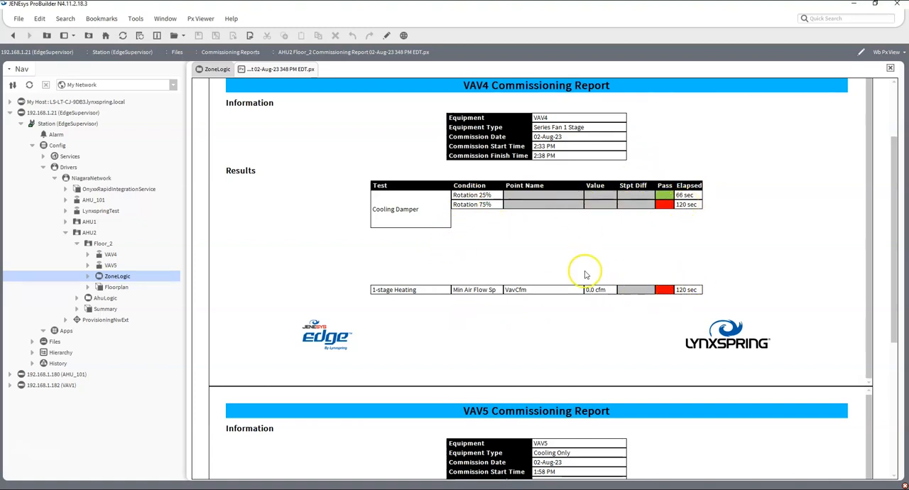
{"action": "left_click_drag", "start_coordinate": [897, 162], "coordinate": [887, 285]}
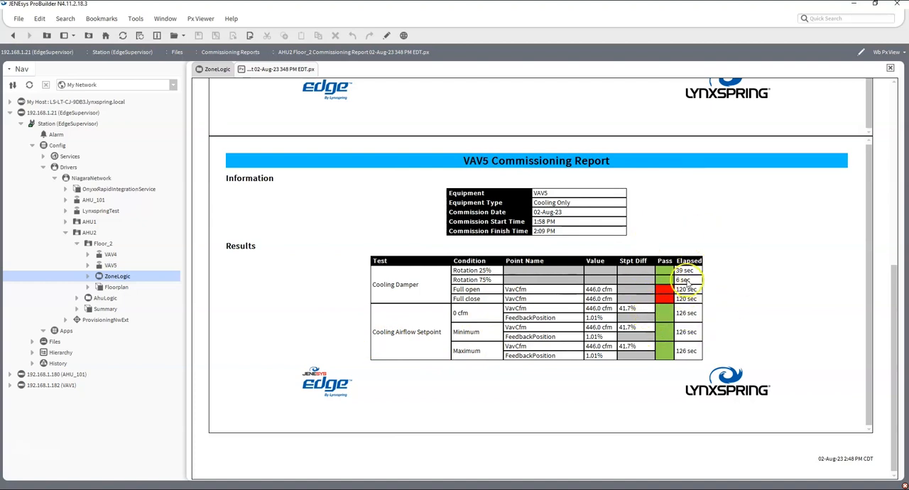
{"action": "left_click_drag", "start_coordinate": [895, 279], "coordinate": [866, 76]}
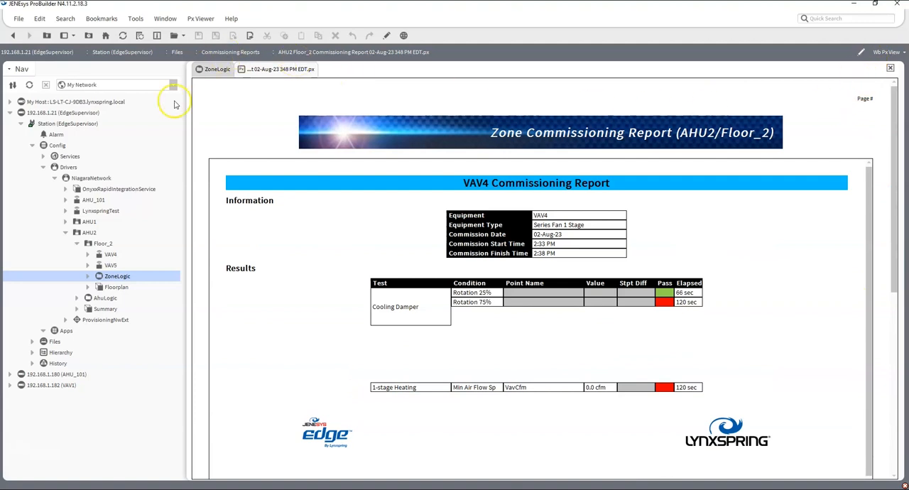
- Return to Floor_2's ZoneLogic view and collapse the Floor_2 and AHU2 branches in the navigation tree
{"action": "left_click", "coordinate": [216, 71]}
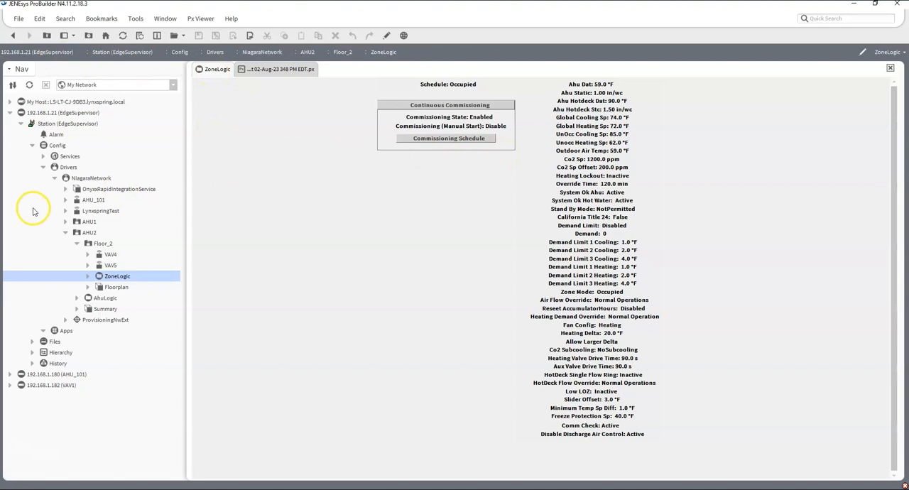
{"action": "left_click", "coordinate": [76, 244]}
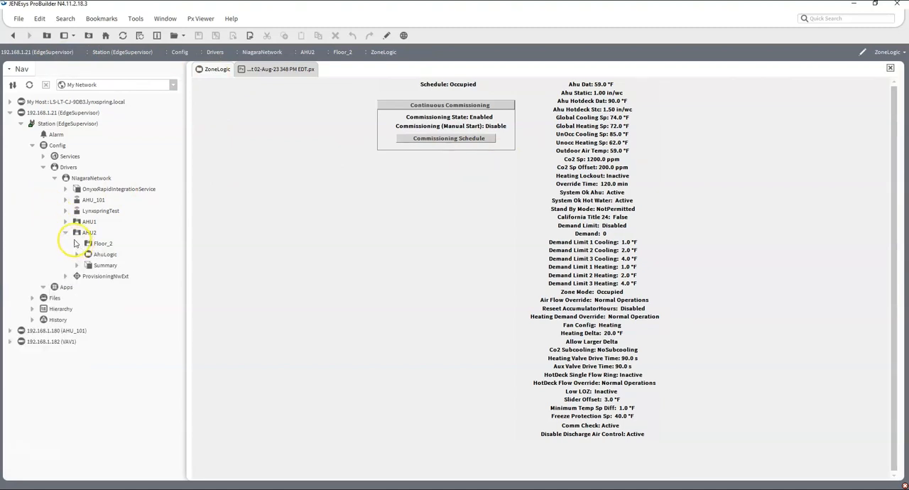
{"action": "left_click", "coordinate": [66, 233]}
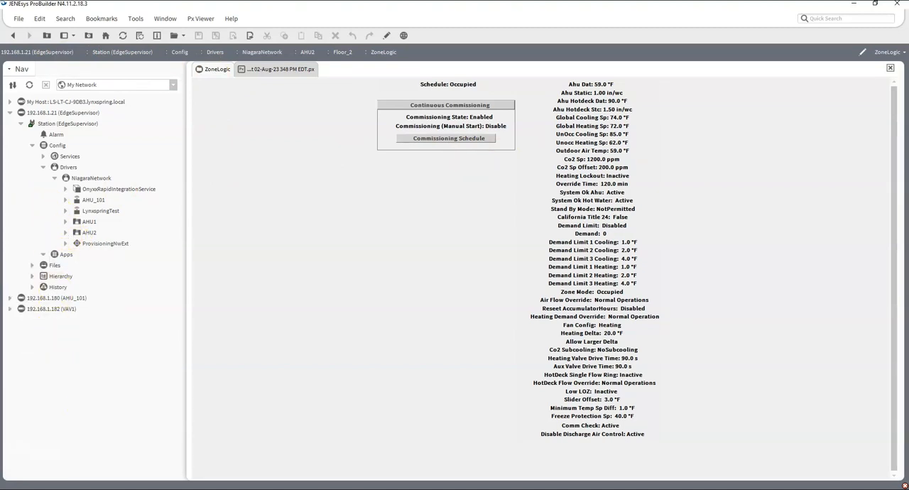